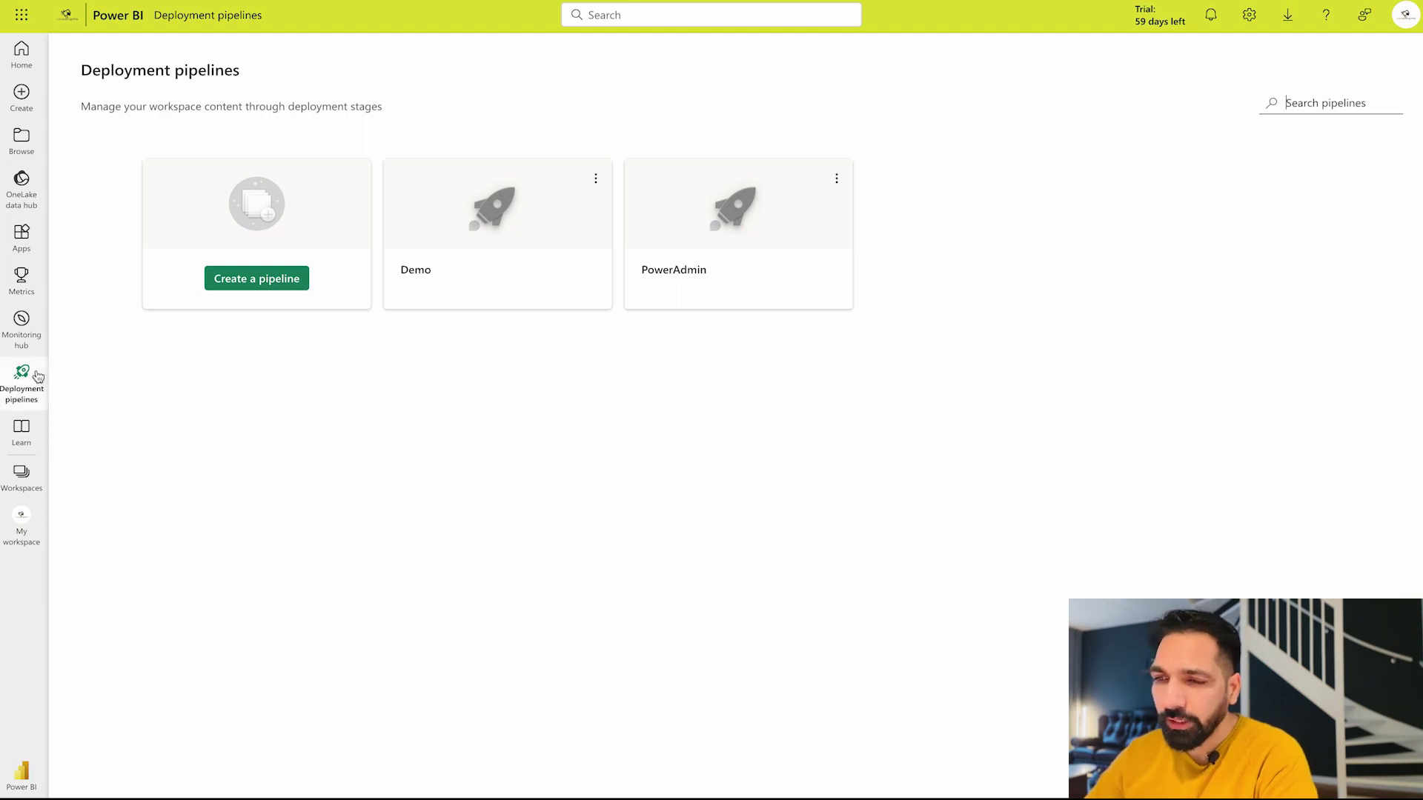
Step: Go from the Workspaces flyout to the Deployment pipelines overview listing Demo and PowerAdmin
{"action": "left_click", "coordinate": [22, 475]}
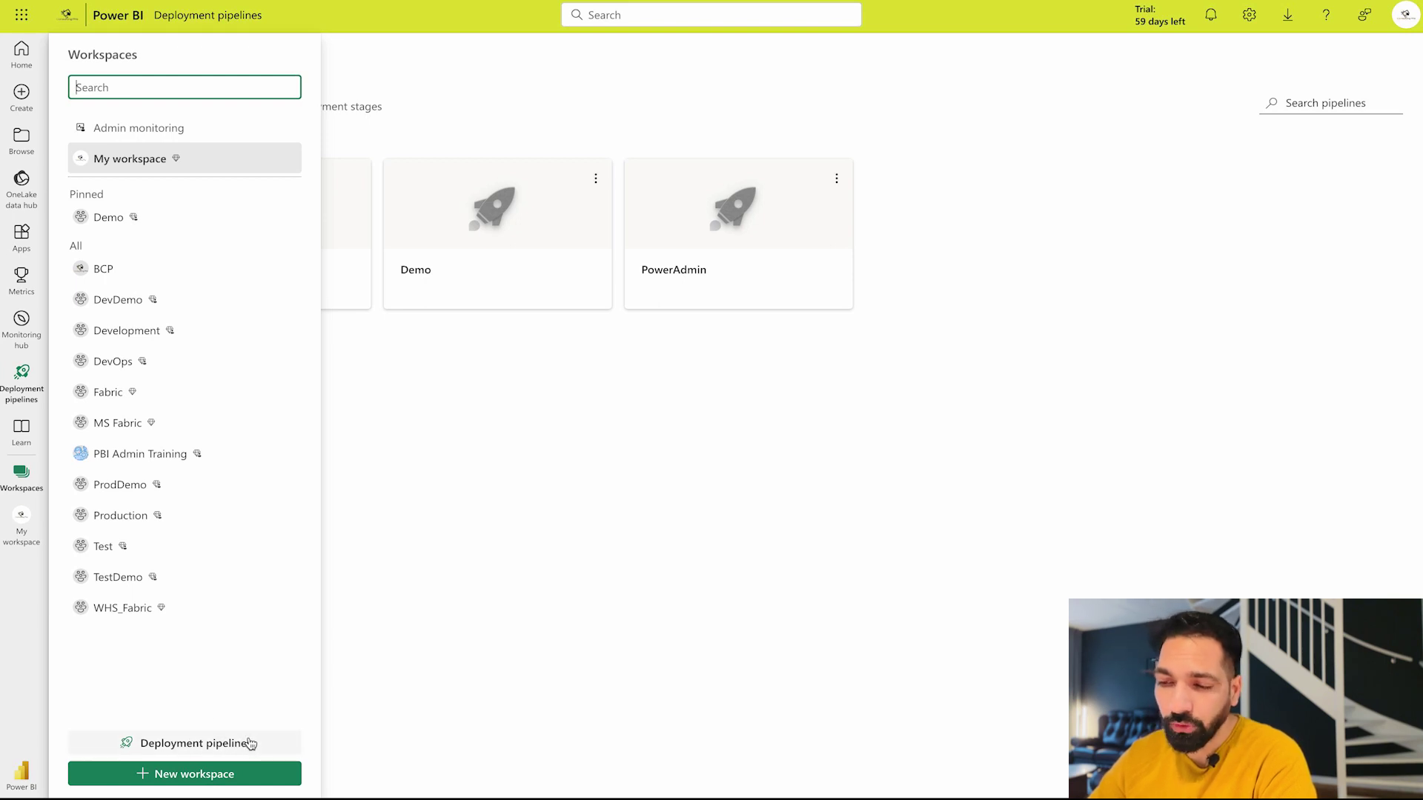
{"action": "left_click", "coordinate": [249, 745]}
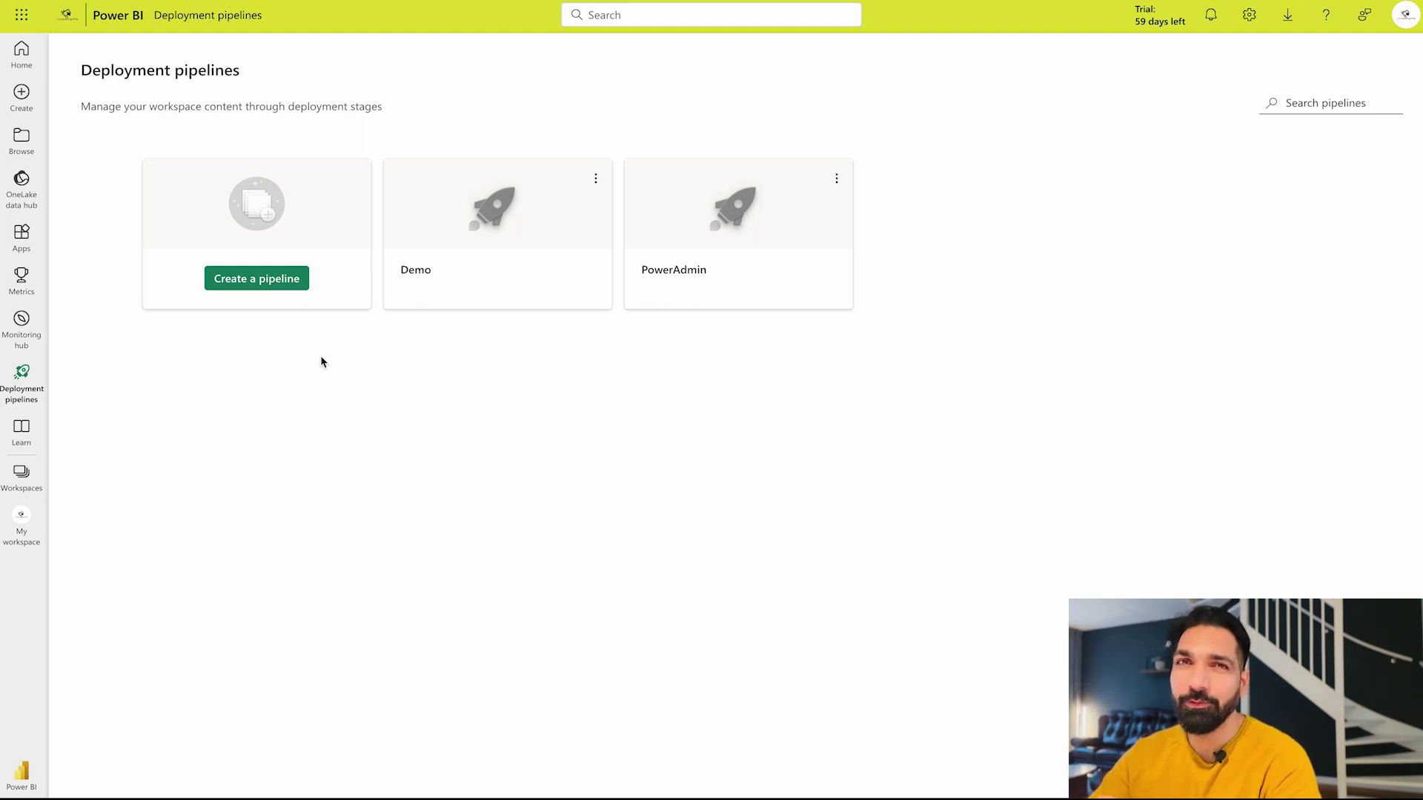
Step: Create a pipeline named 'Demo Multiple Stages Pipeline' and continue to stage customization
{"action": "left_click", "coordinate": [269, 280]}
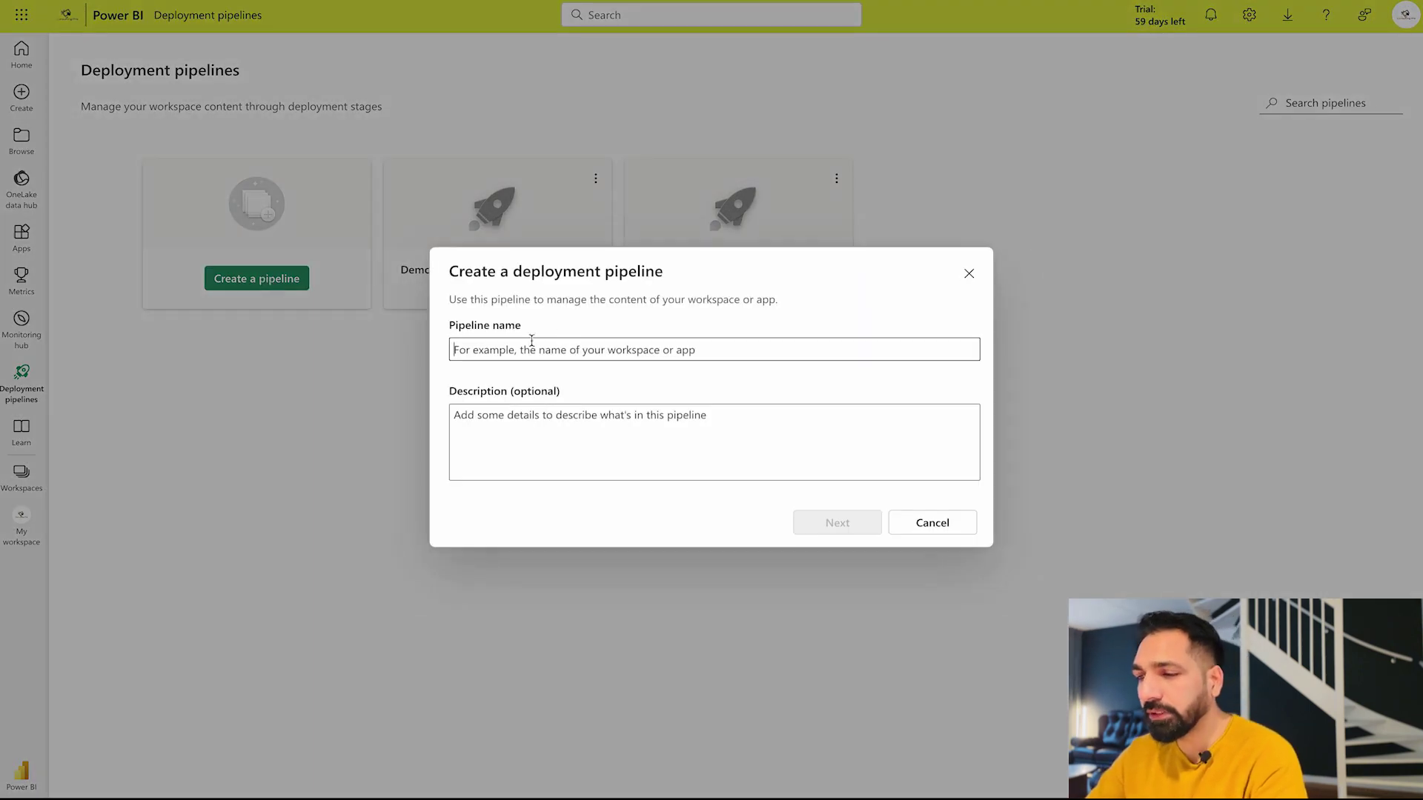
{"action": "left_click", "coordinate": [531, 340]}
{"action": "type", "text": "Demo Mult"}
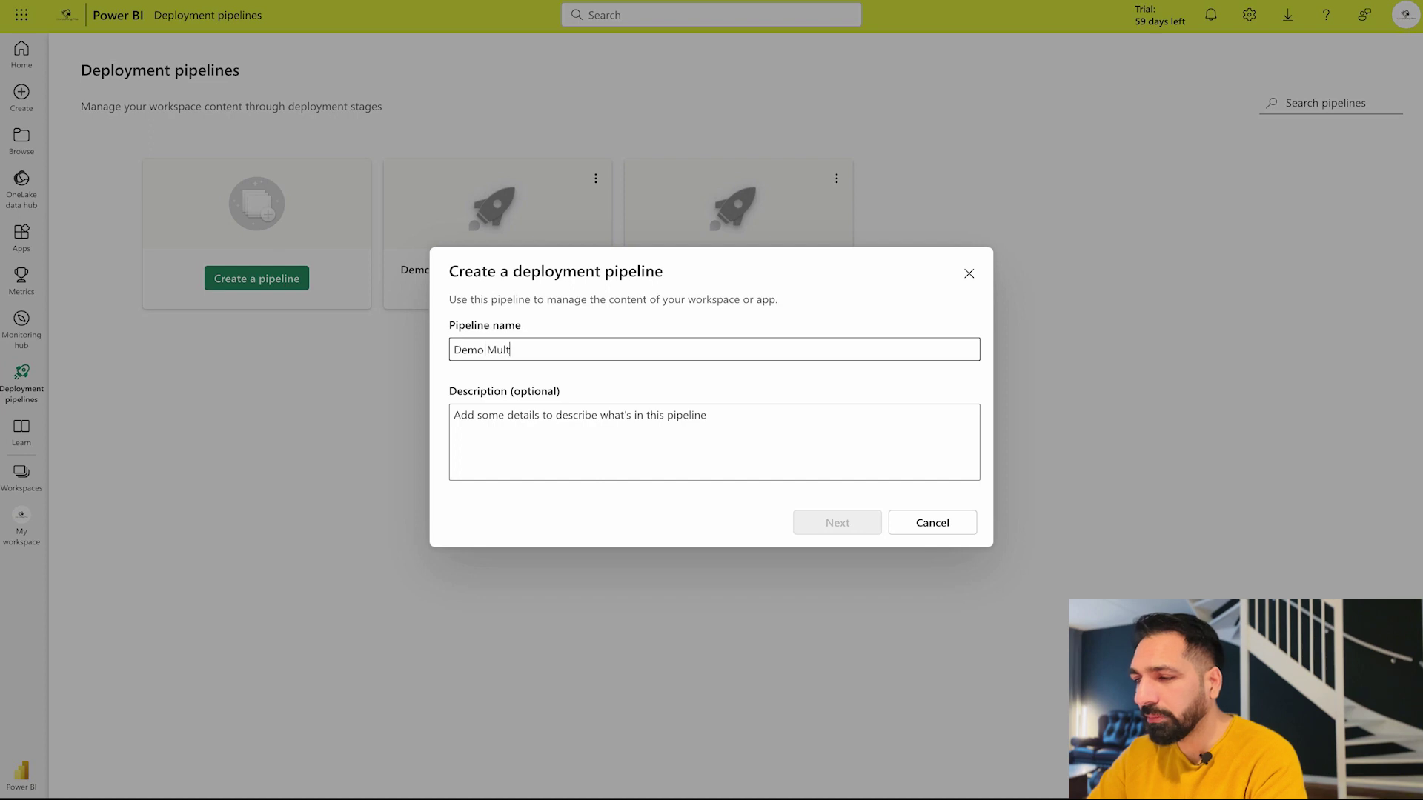
{"action": "type", "text": "iple Stages "}
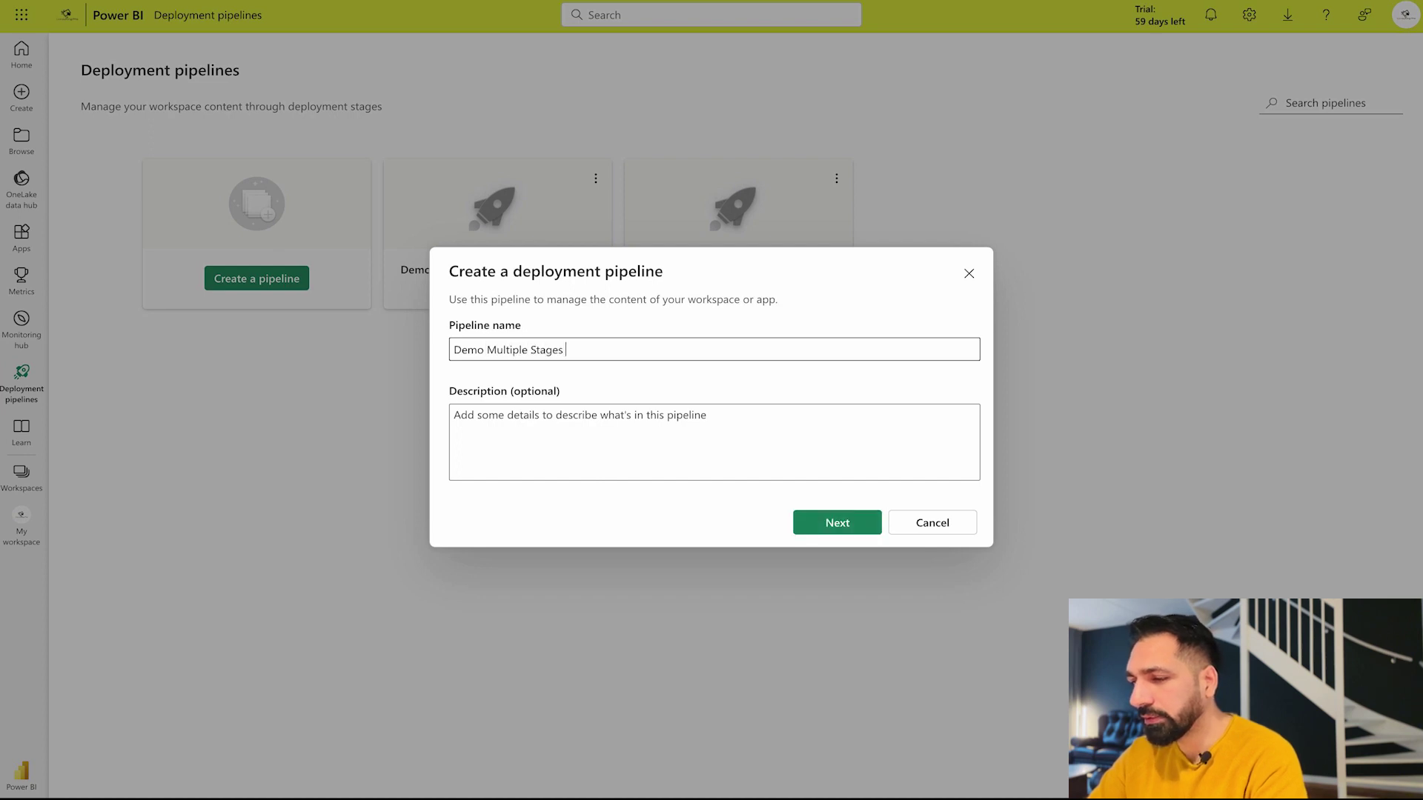
{"action": "type", "text": "Pipeline"}
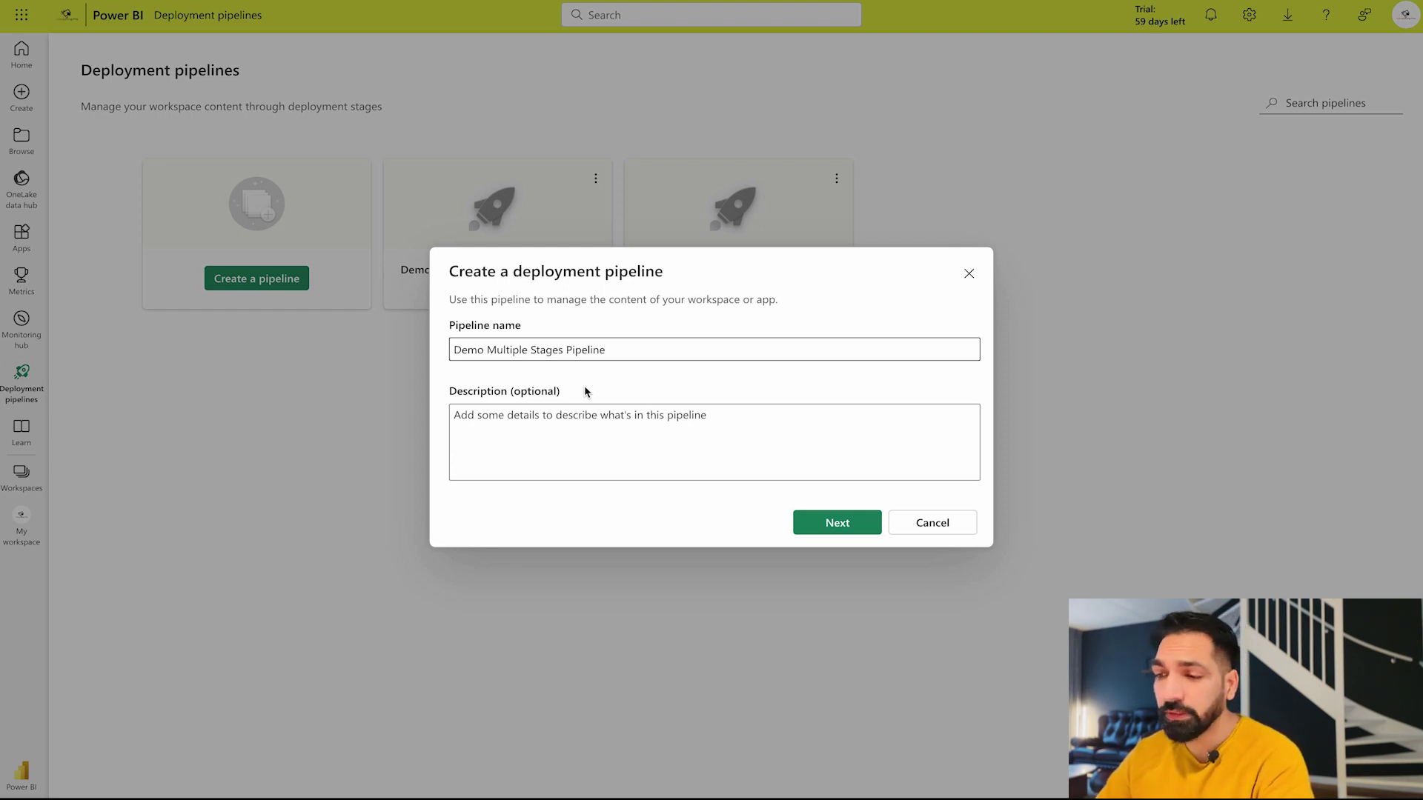
{"action": "left_click", "coordinate": [865, 522]}
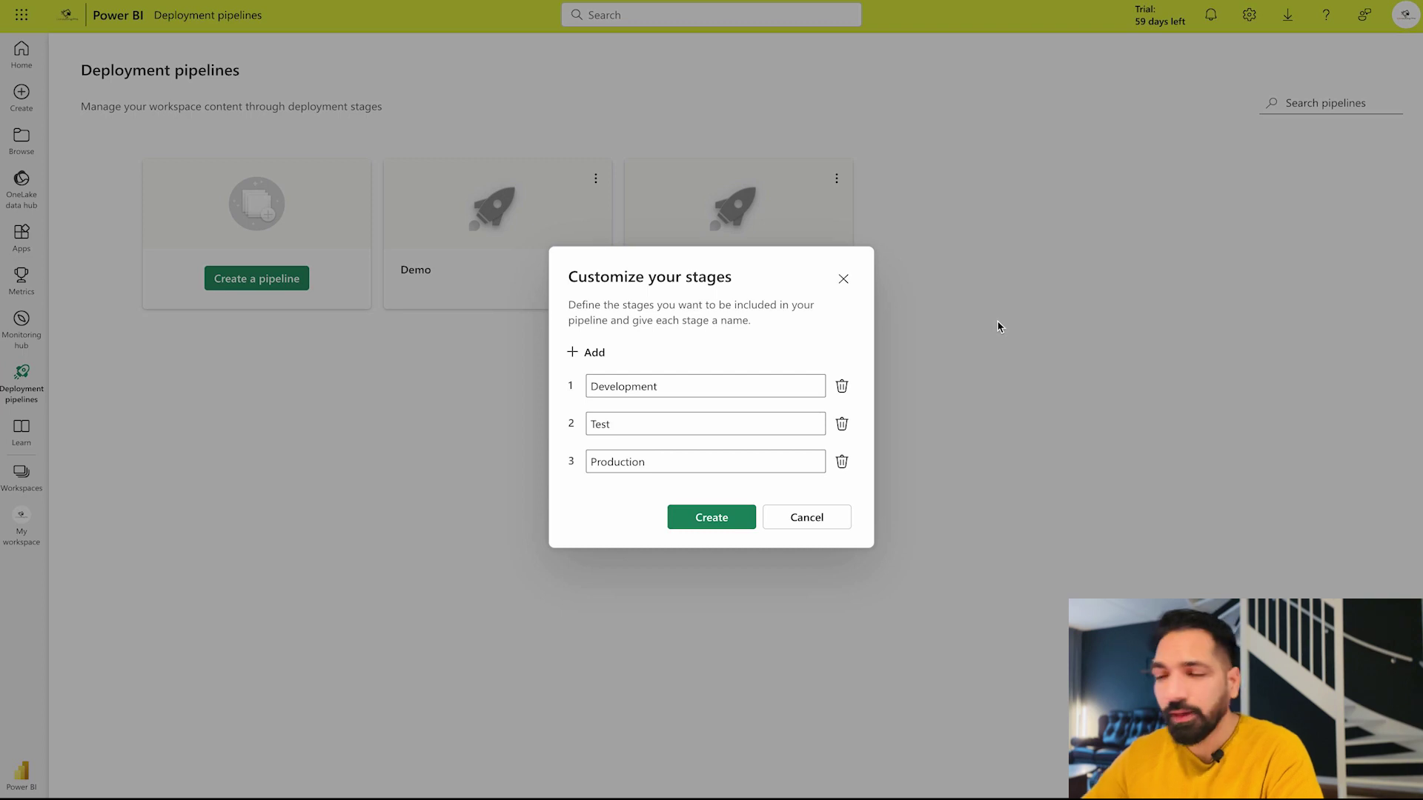
Step: Add a fourth stage named 'UAT' after Production
{"action": "left_click", "coordinate": [579, 357]}
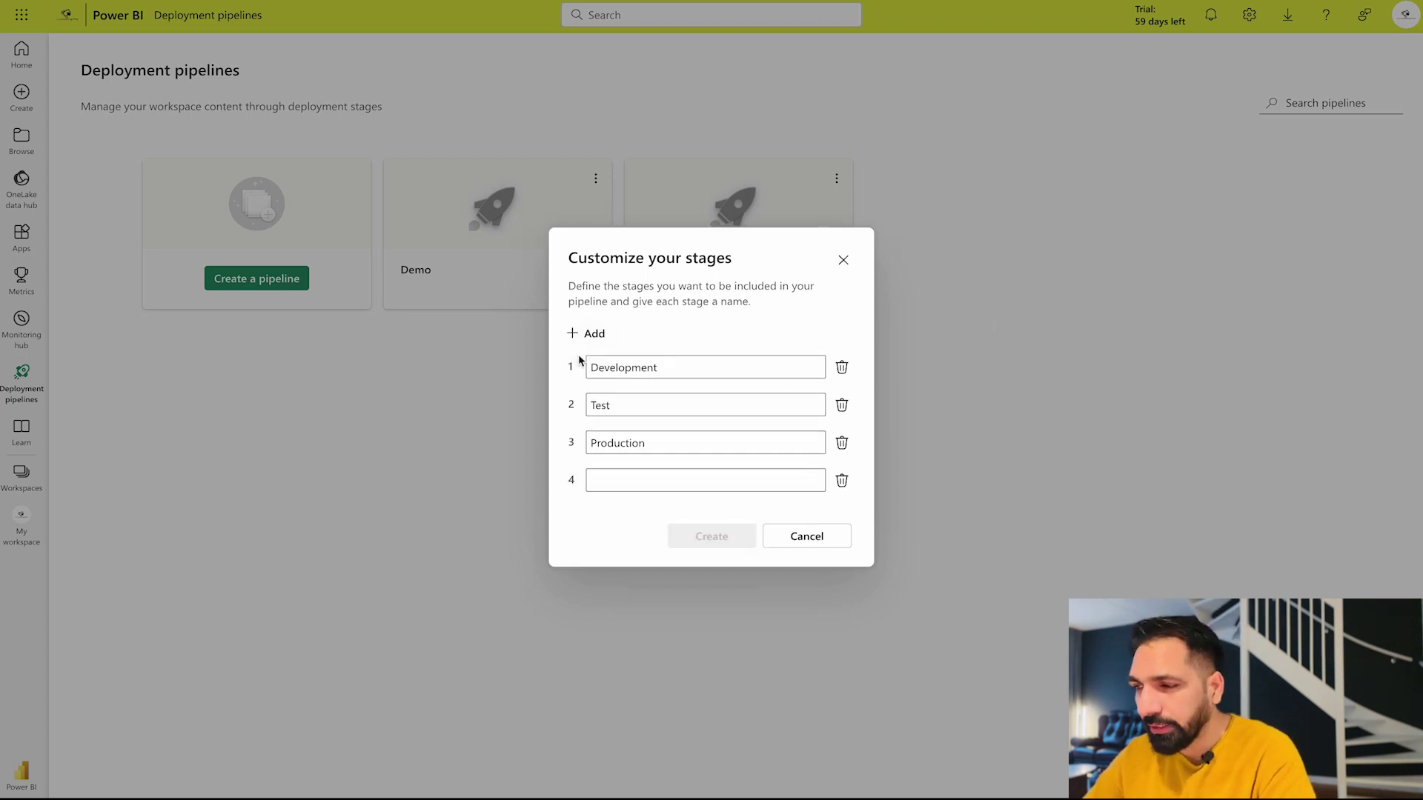
{"action": "left_click", "coordinate": [596, 480]}
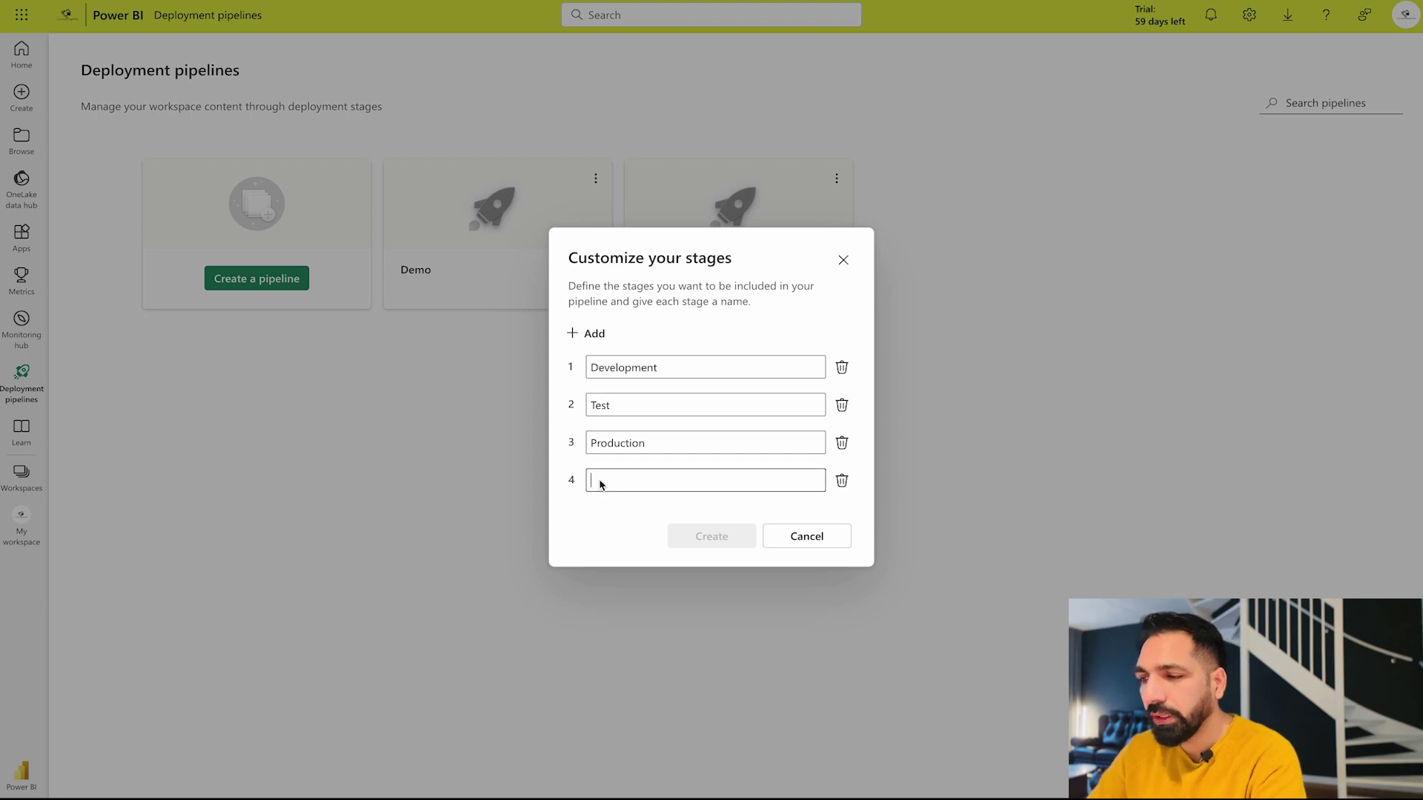
{"action": "type", "text": "UAT"}
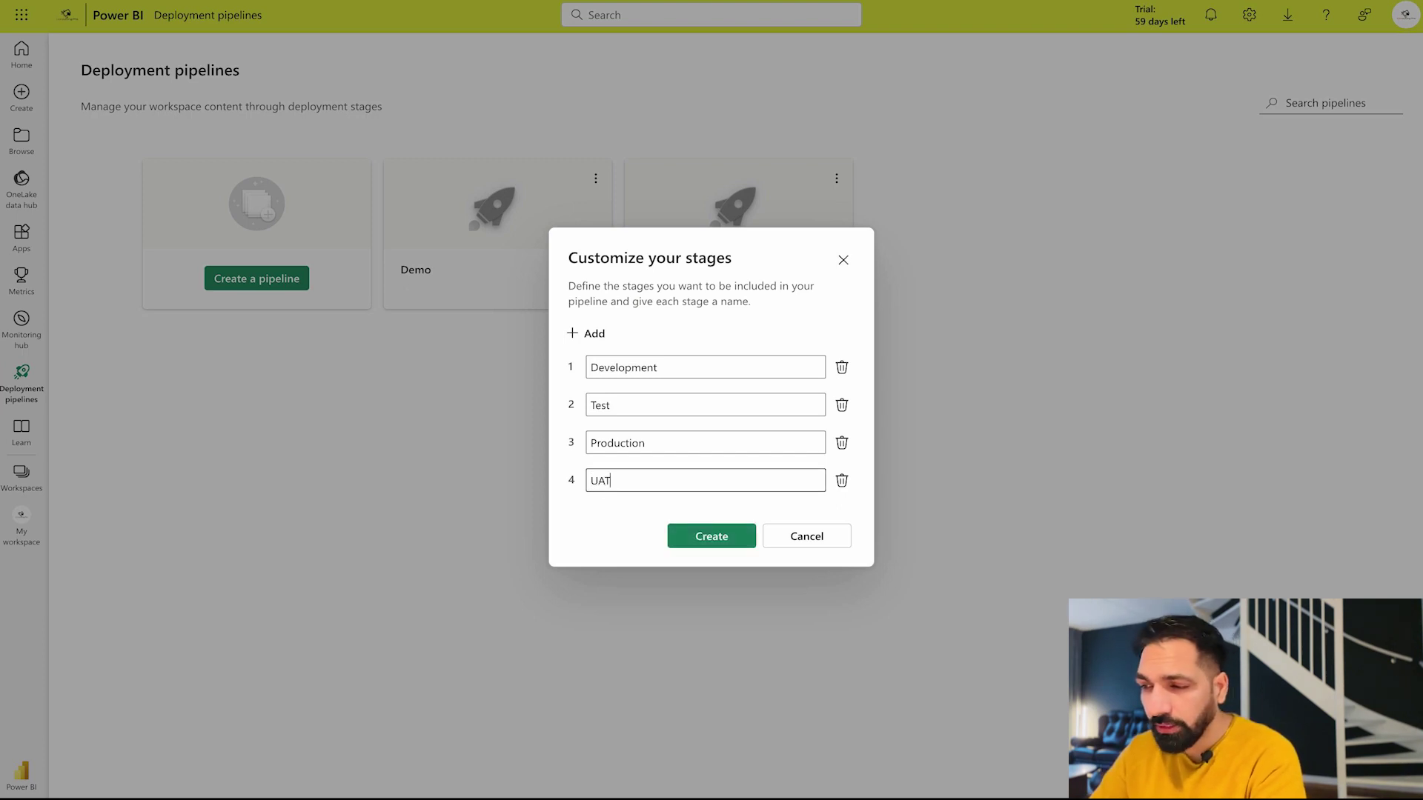
Step: Add a fifth stage named 'Stage' after UAT
{"action": "left_click", "coordinate": [577, 333]}
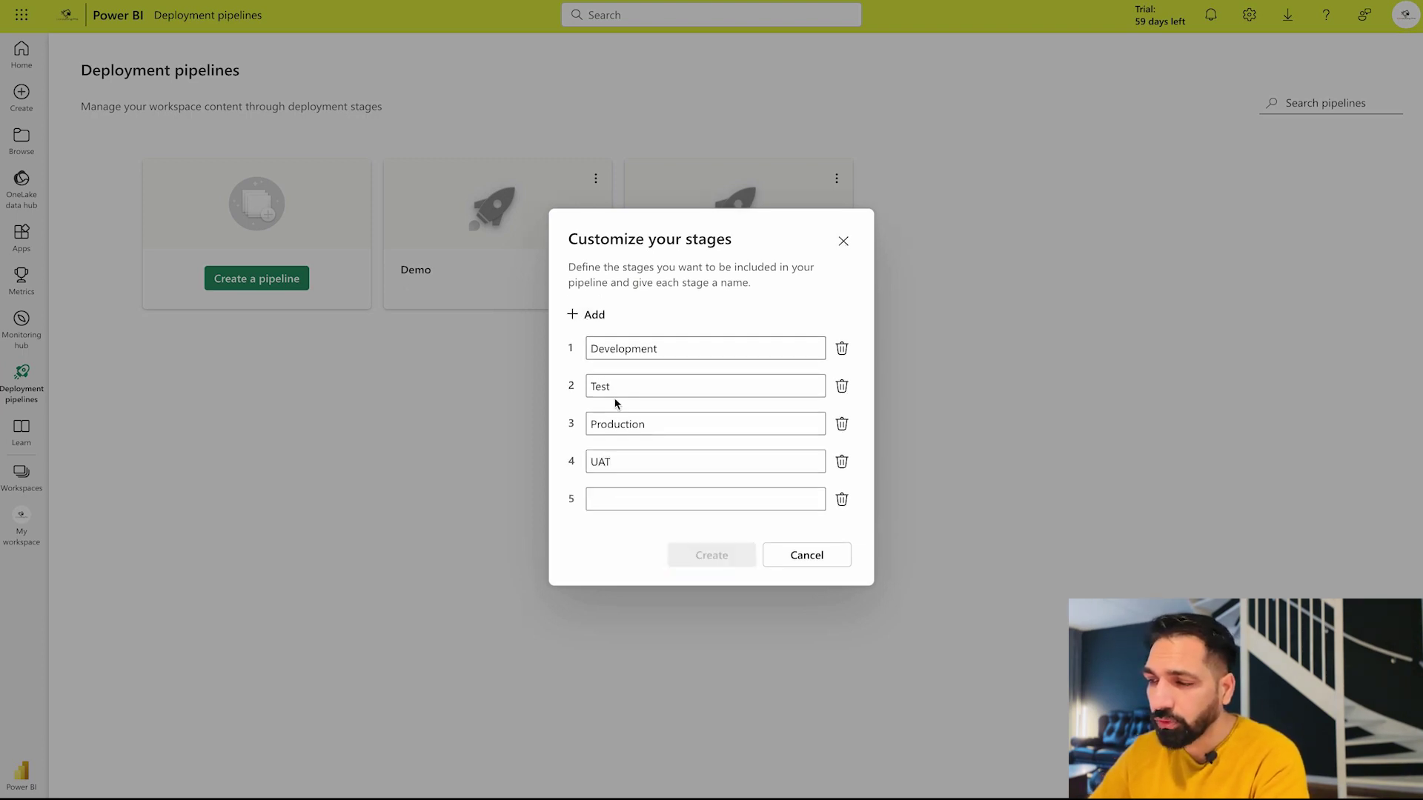
{"action": "left_click", "coordinate": [612, 502]}
{"action": "type", "text": "Sta"}
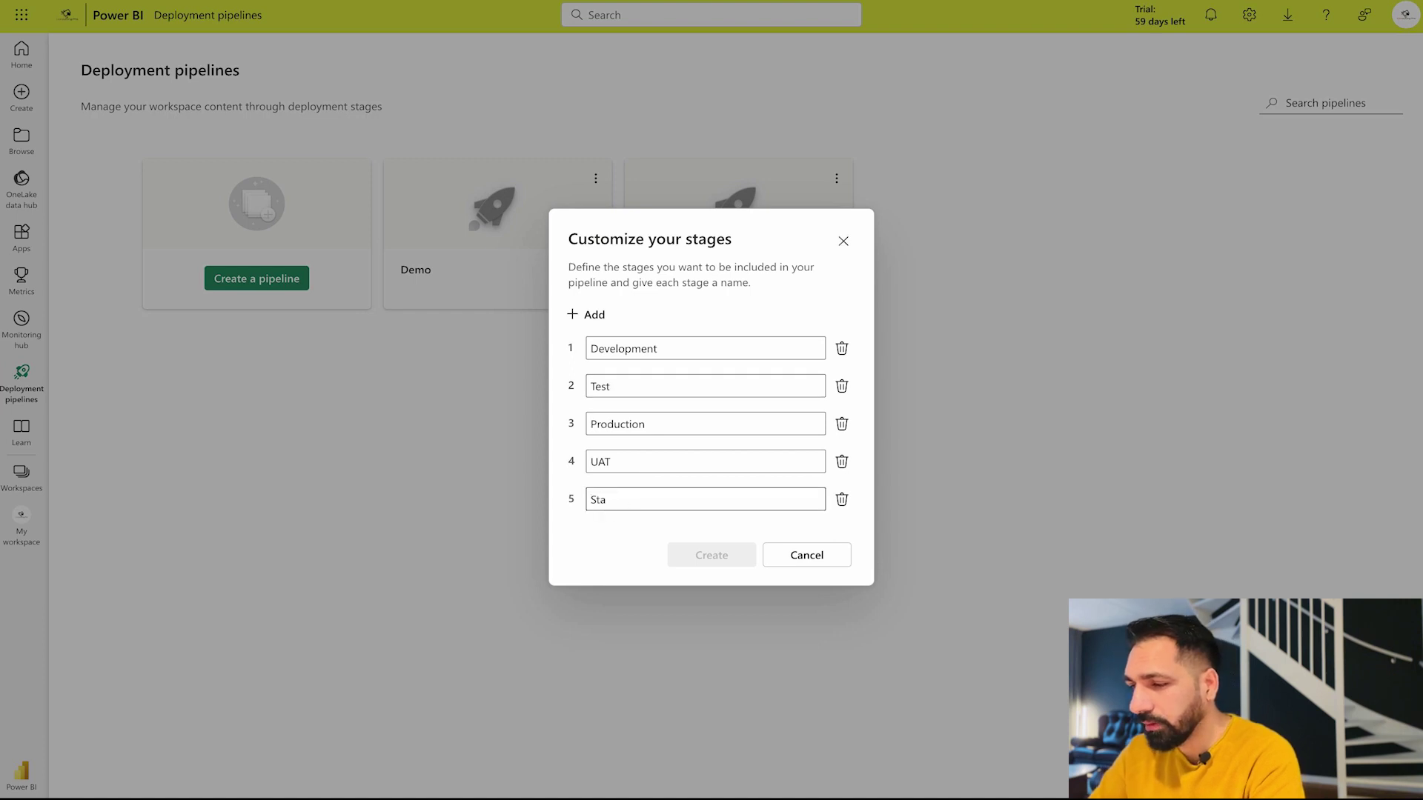
{"action": "type", "text": "ge"}
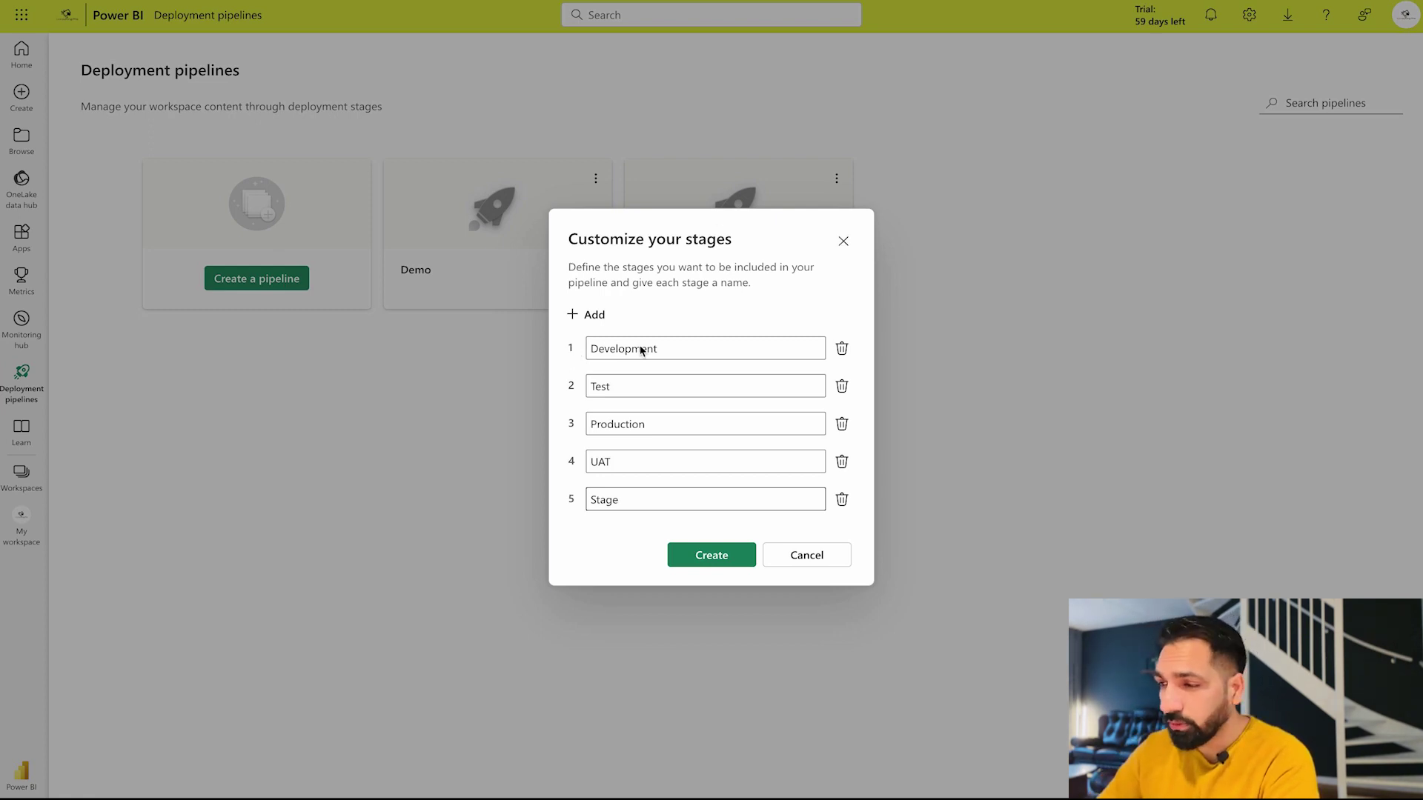
{"action": "left_click", "coordinate": [574, 346]}
{"action": "left_click", "coordinate": [747, 349]}
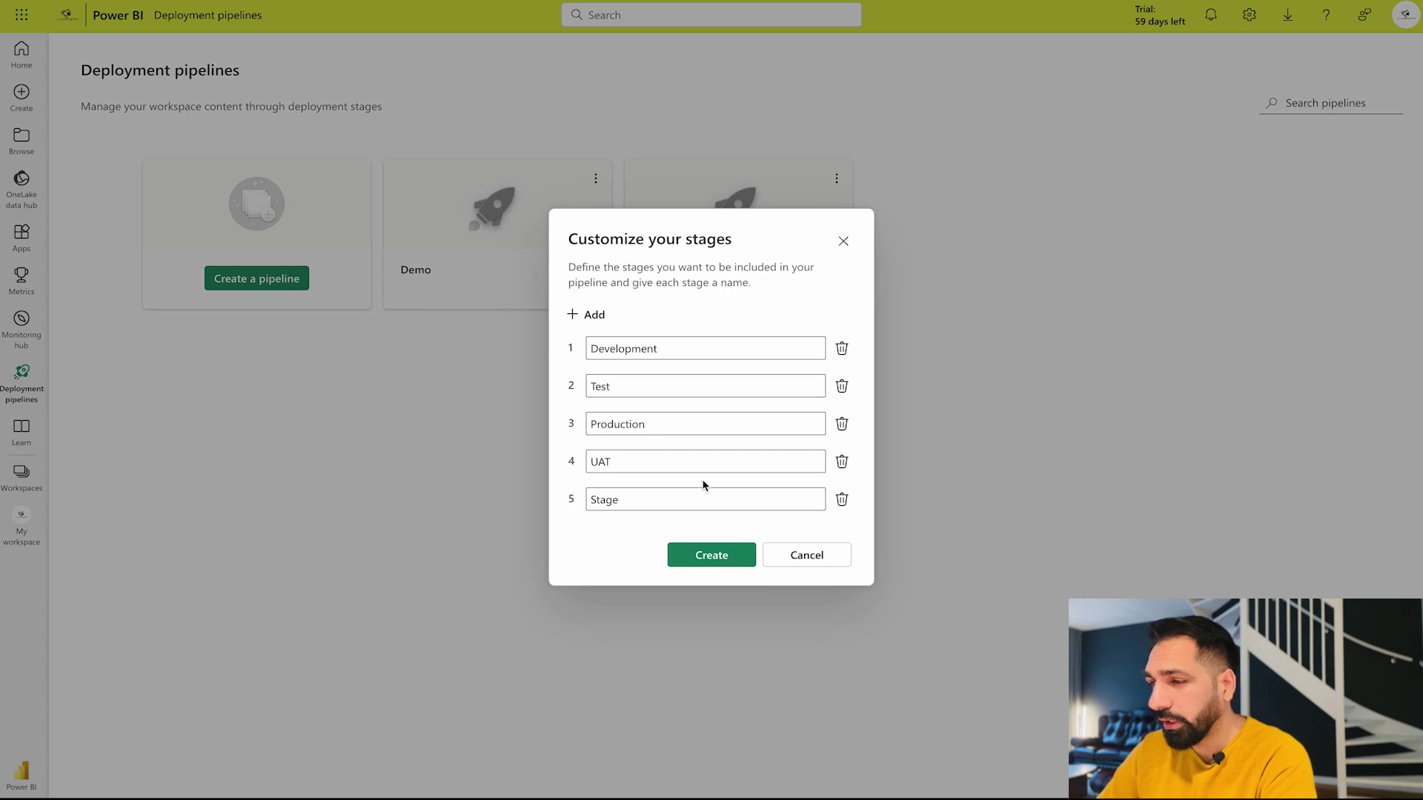
Step: Create the five-stage pipeline and browse its stages from Development through Stage and back
{"action": "left_click", "coordinate": [711, 553]}
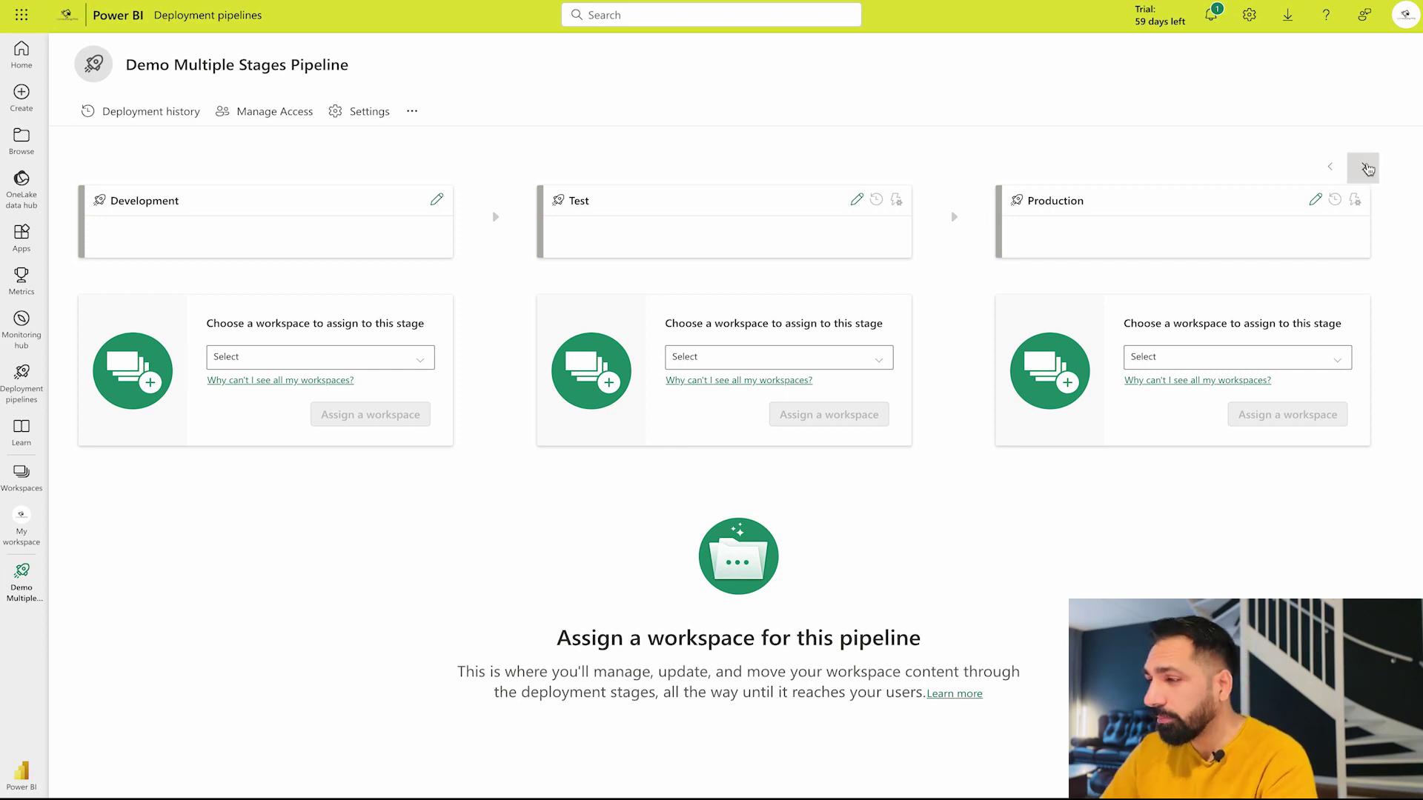
{"action": "left_click", "coordinate": [1364, 166]}
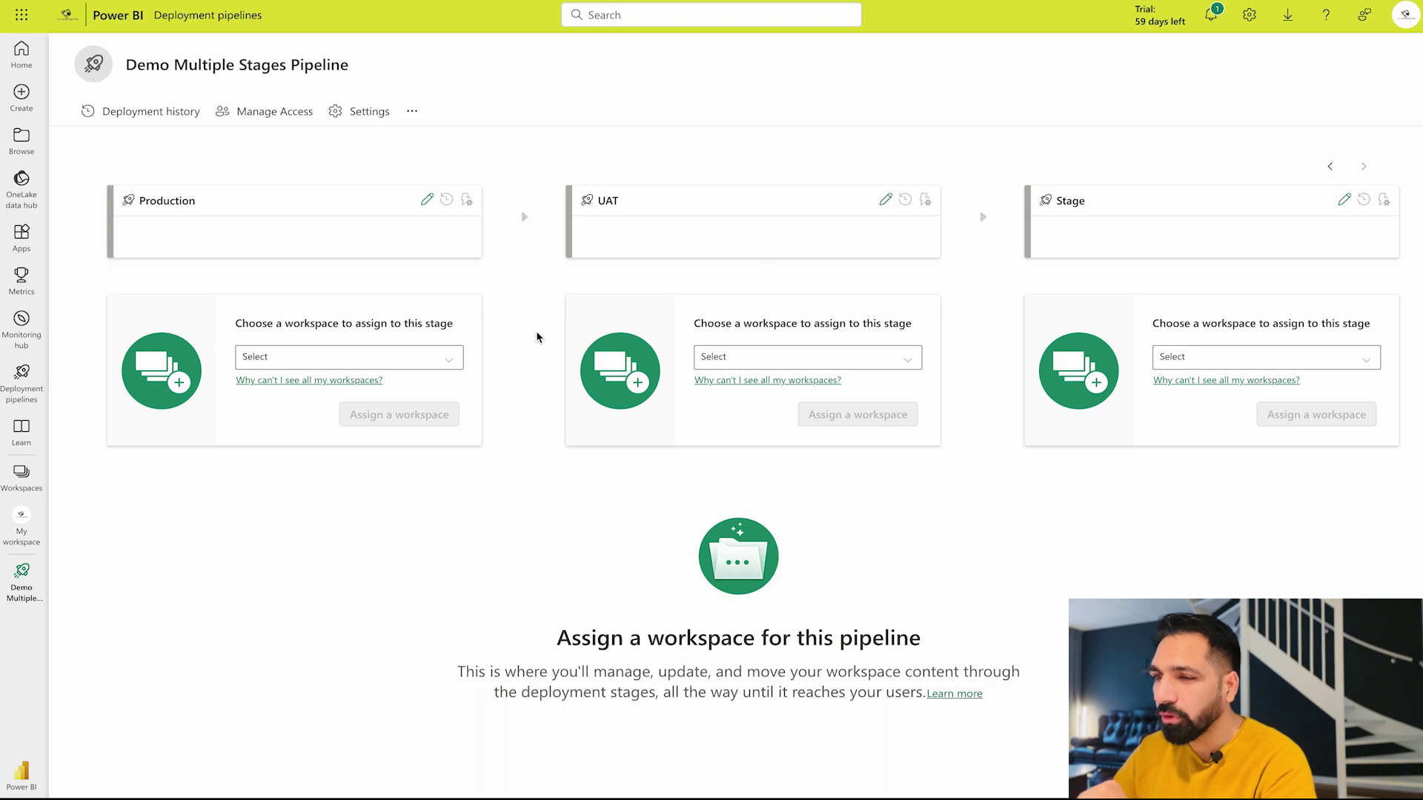
{"action": "left_click", "coordinate": [1328, 169]}
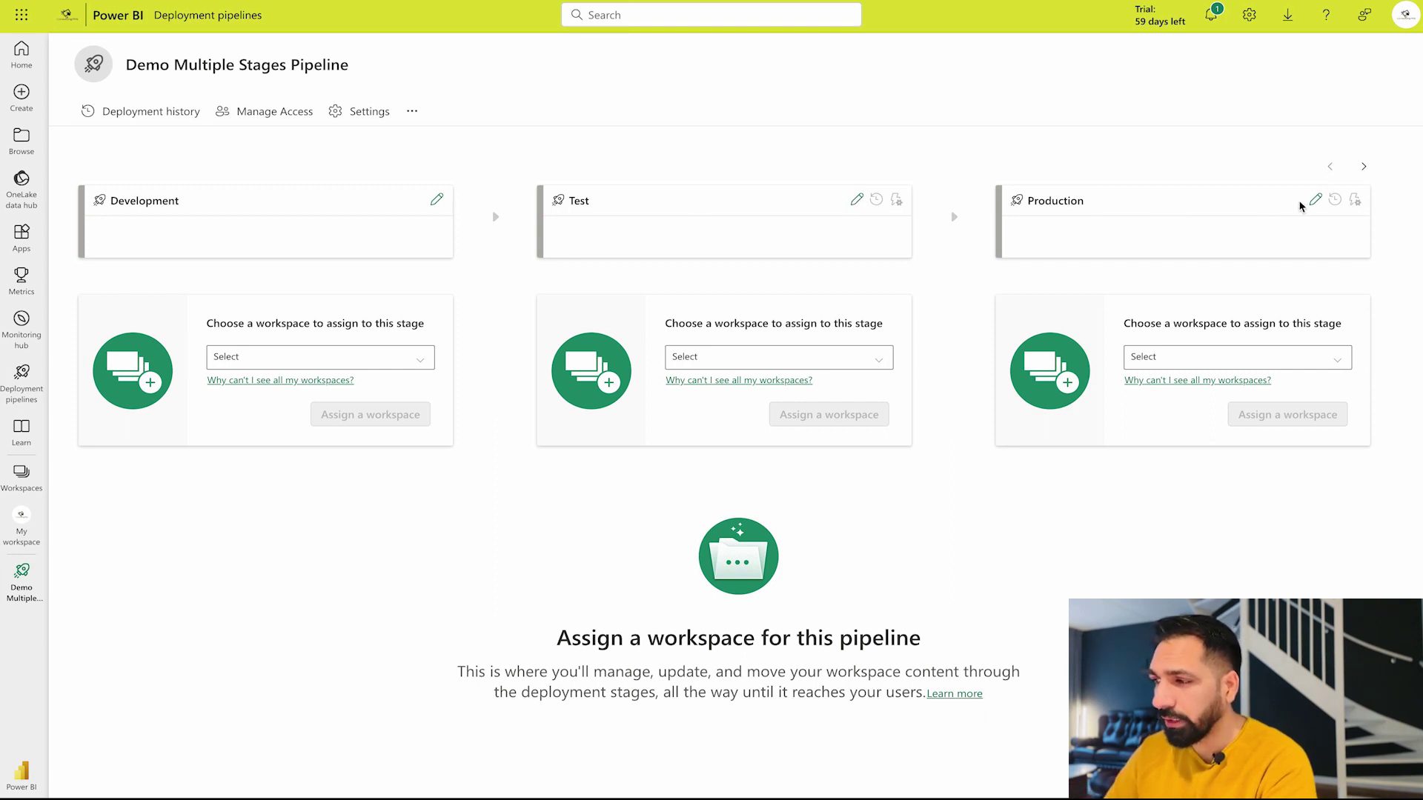
Step: Rename the Production stage to 'UAT/Acceptance'
{"action": "left_click", "coordinate": [1314, 199]}
{"action": "left_click", "coordinate": [1264, 140]}
{"action": "double_click", "coordinate": [1265, 140]}
{"action": "left_click", "coordinate": [1260, 144]}
{"action": "key", "text": "BackSpace"}
{"action": "key", "text": "BackSpace"}
{"action": "key", "text": "BackSpace"}
{"action": "key", "text": "BackSpace"}
{"action": "key", "text": "BackSpace"}
{"action": "key", "text": "BackSpace"}
{"action": "key", "text": "BackSpace"}
{"action": "key", "text": "BackSpace"}
{"action": "key", "text": "BackSpace"}
{"action": "key", "text": "BackSpace"}
{"action": "type", "text": "UAT/Acceptance"}
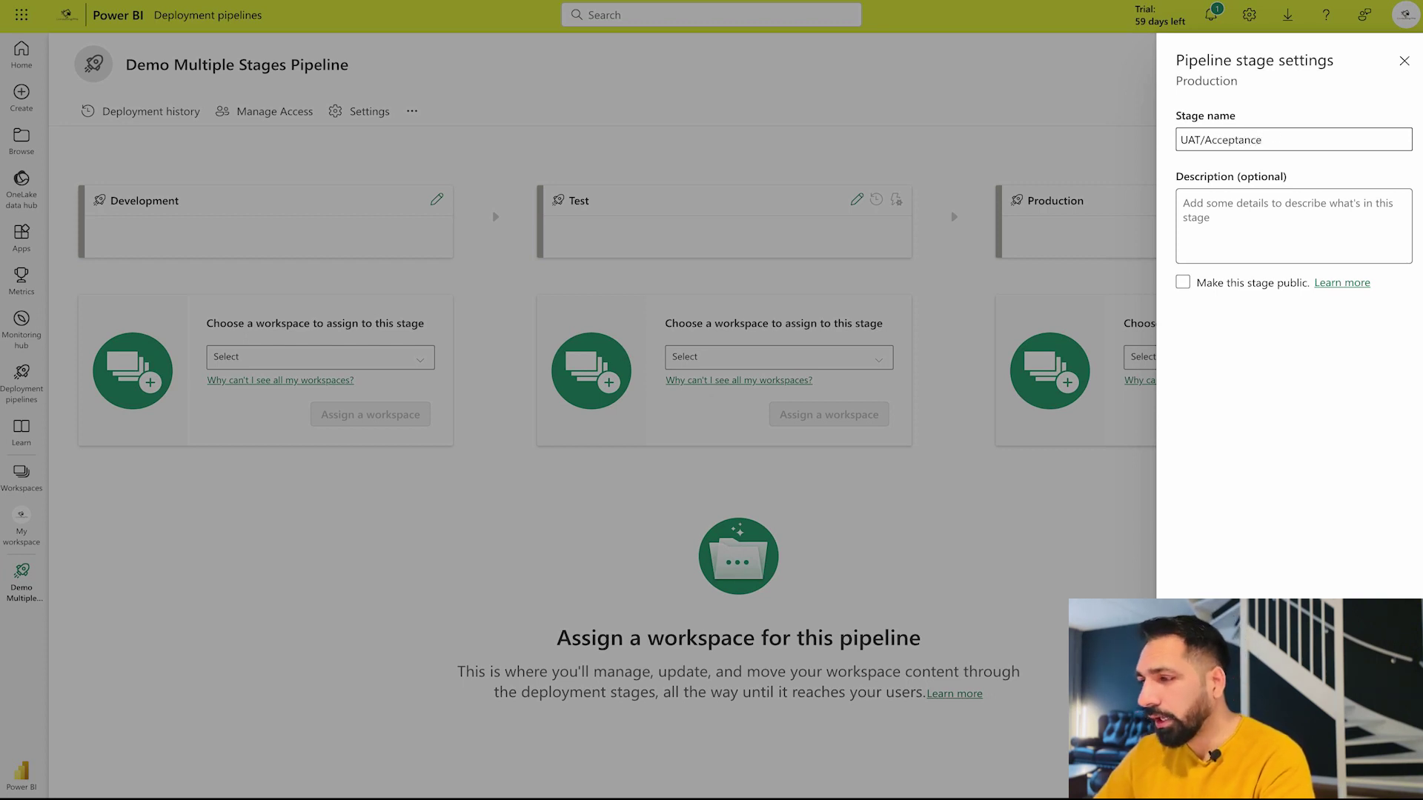
{"action": "key", "text": "Return"}
Step: Rename the last stage from 'Stage' to 'Production'
{"action": "left_click", "coordinate": [1359, 169]}
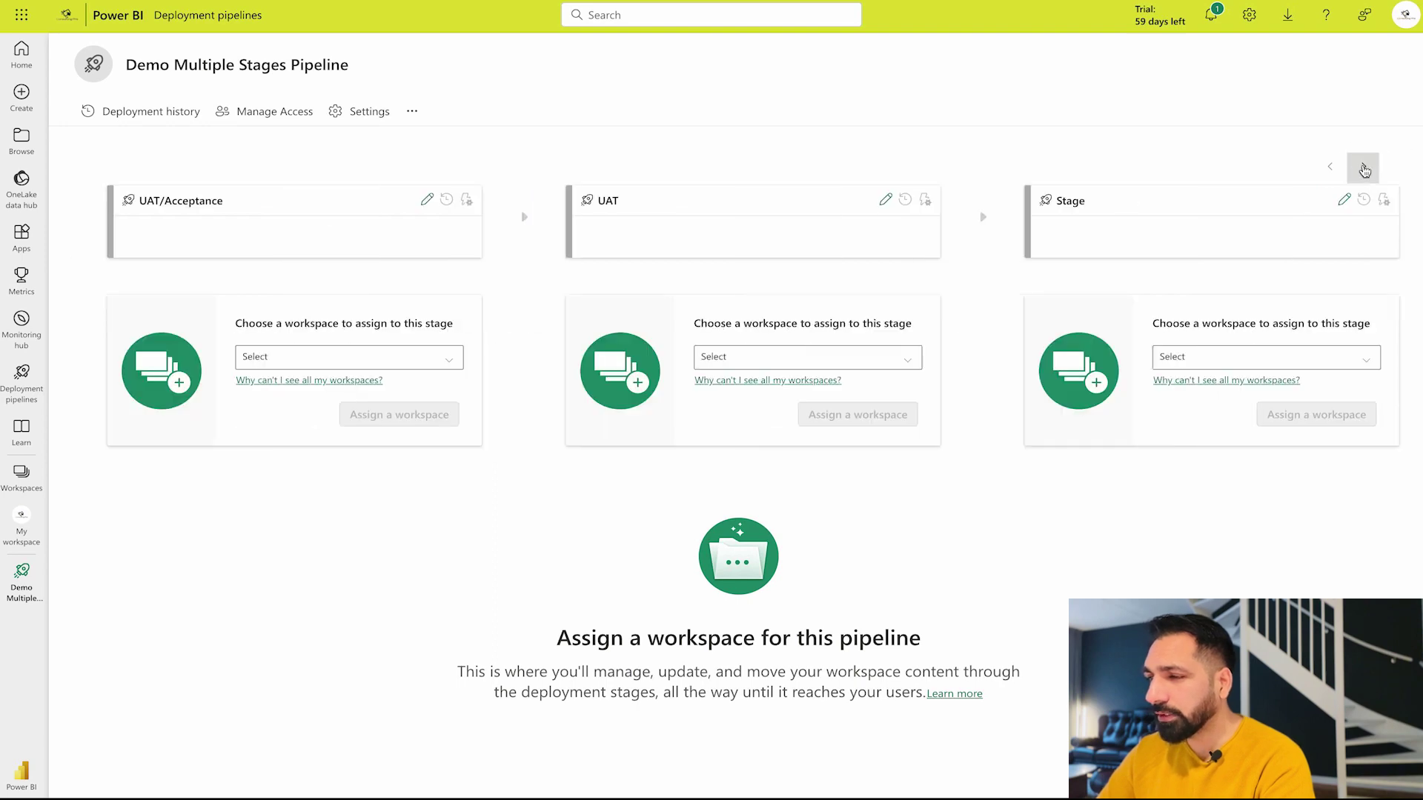
{"action": "left_click", "coordinate": [885, 199]}
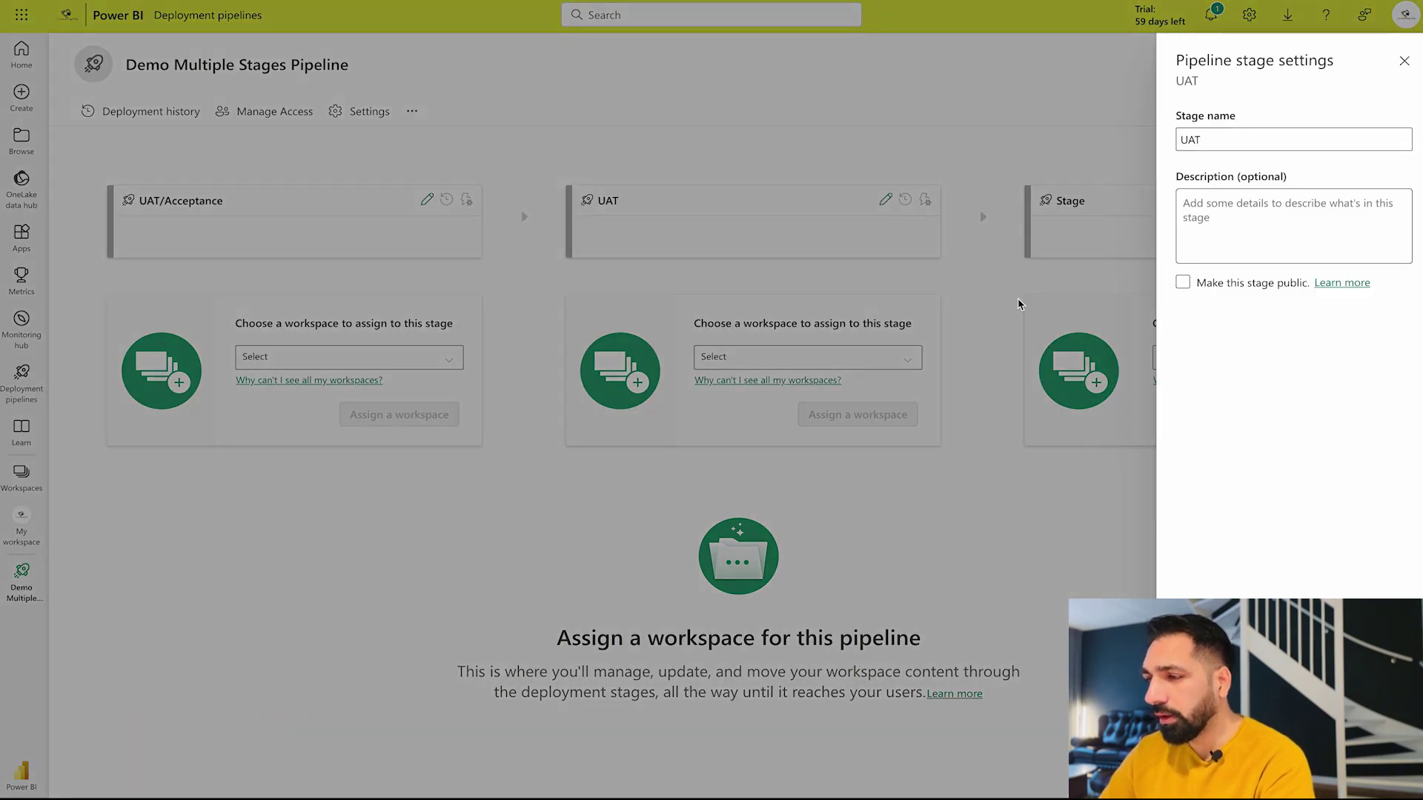
{"action": "left_click", "coordinate": [979, 164]}
{"action": "left_click", "coordinate": [1344, 200]}
{"action": "left_click_drag", "start_coordinate": [1277, 152], "coordinate": [1019, 139]}
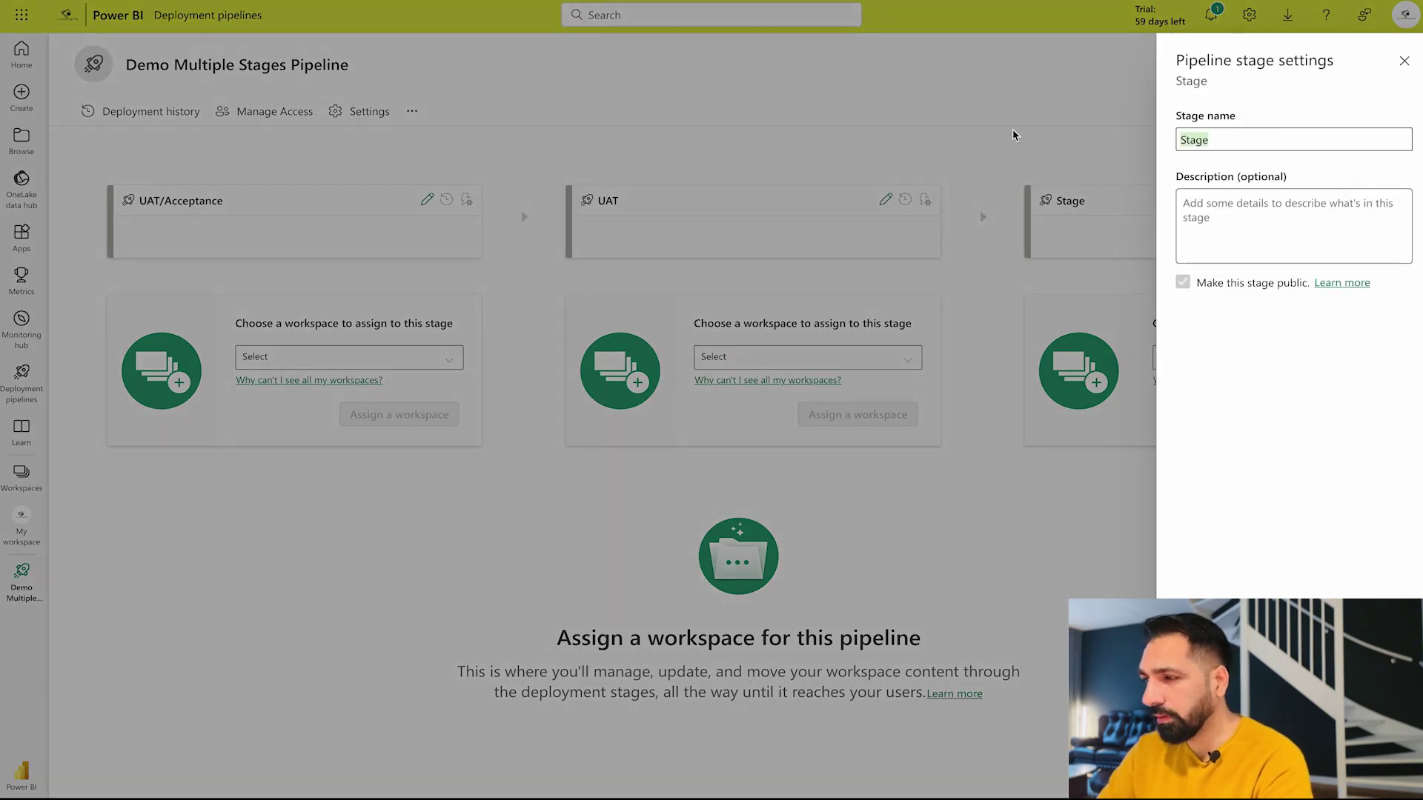
{"action": "type", "text": "Production"}
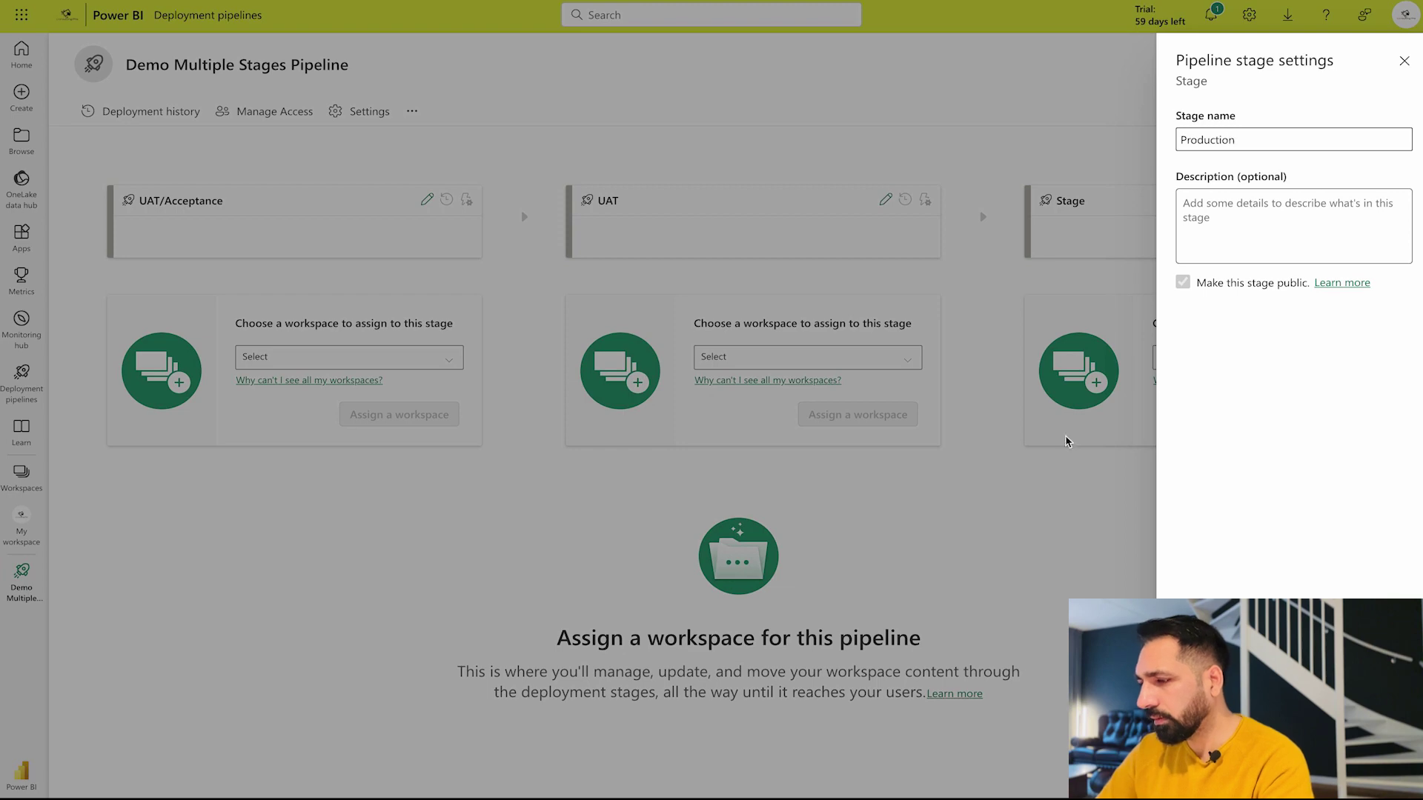
{"action": "left_click", "coordinate": [1038, 407]}
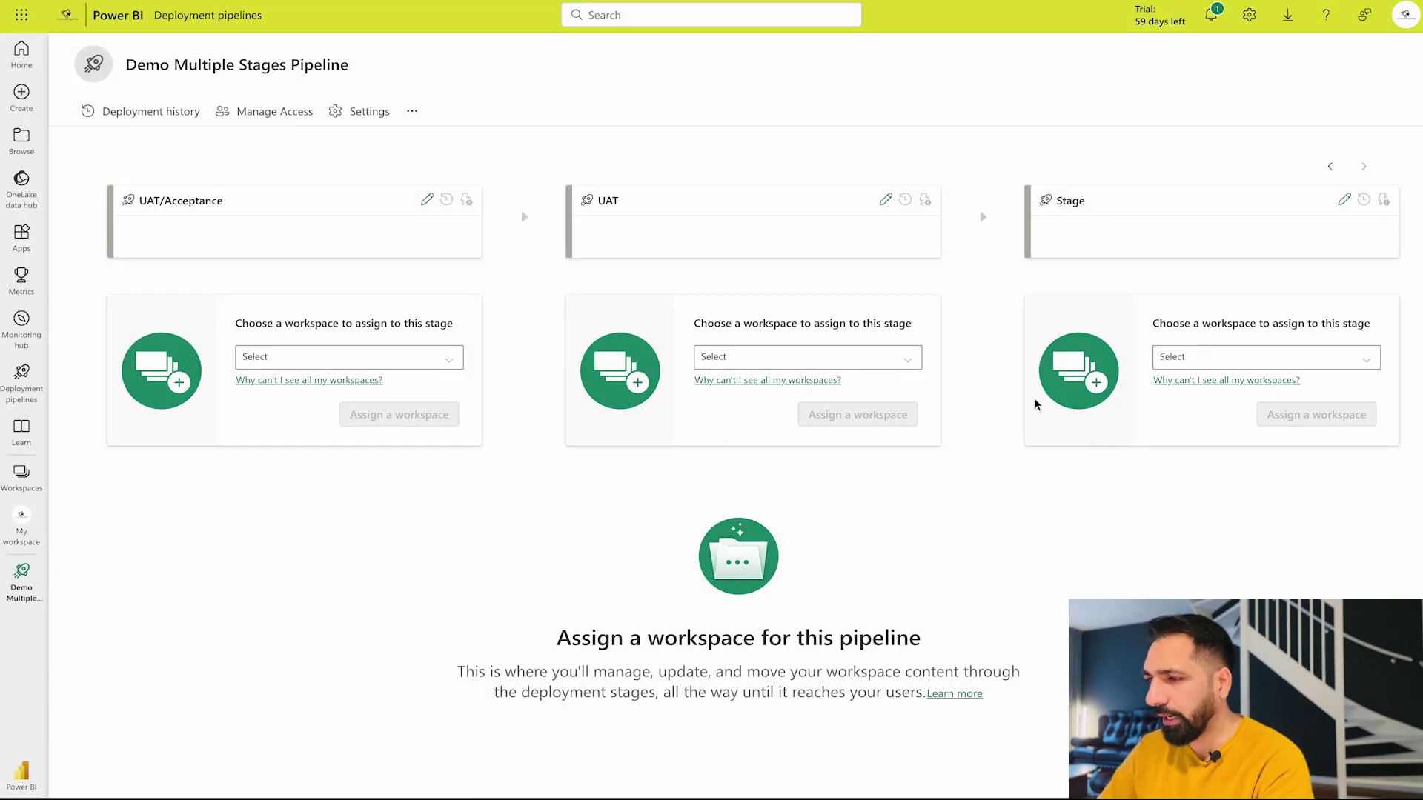
Step: Rename the UAT stage to 'Stage'
{"action": "left_click", "coordinate": [885, 199]}
{"action": "double_click", "coordinate": [1189, 139]}
{"action": "type", "text": "Stage"}
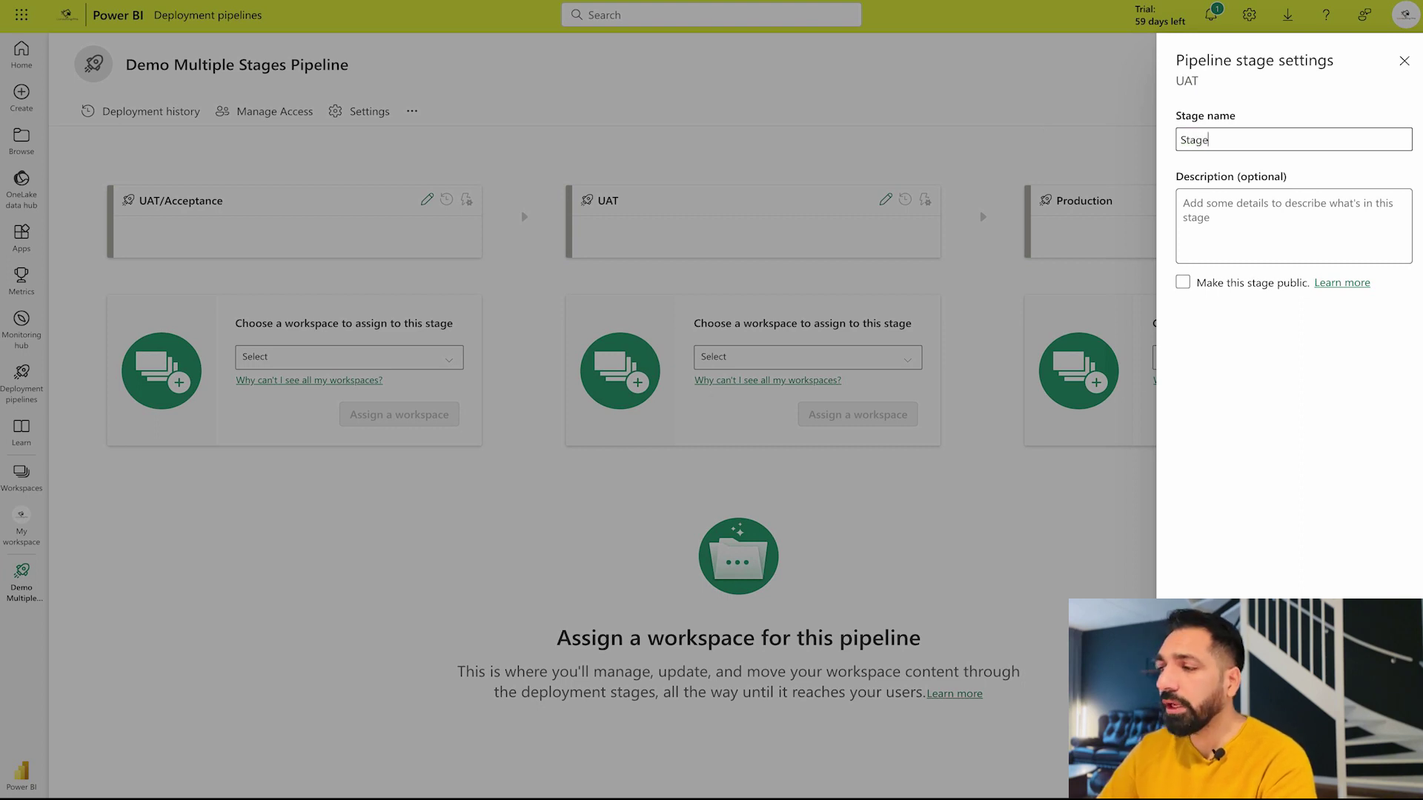
{"action": "key", "text": "Return"}
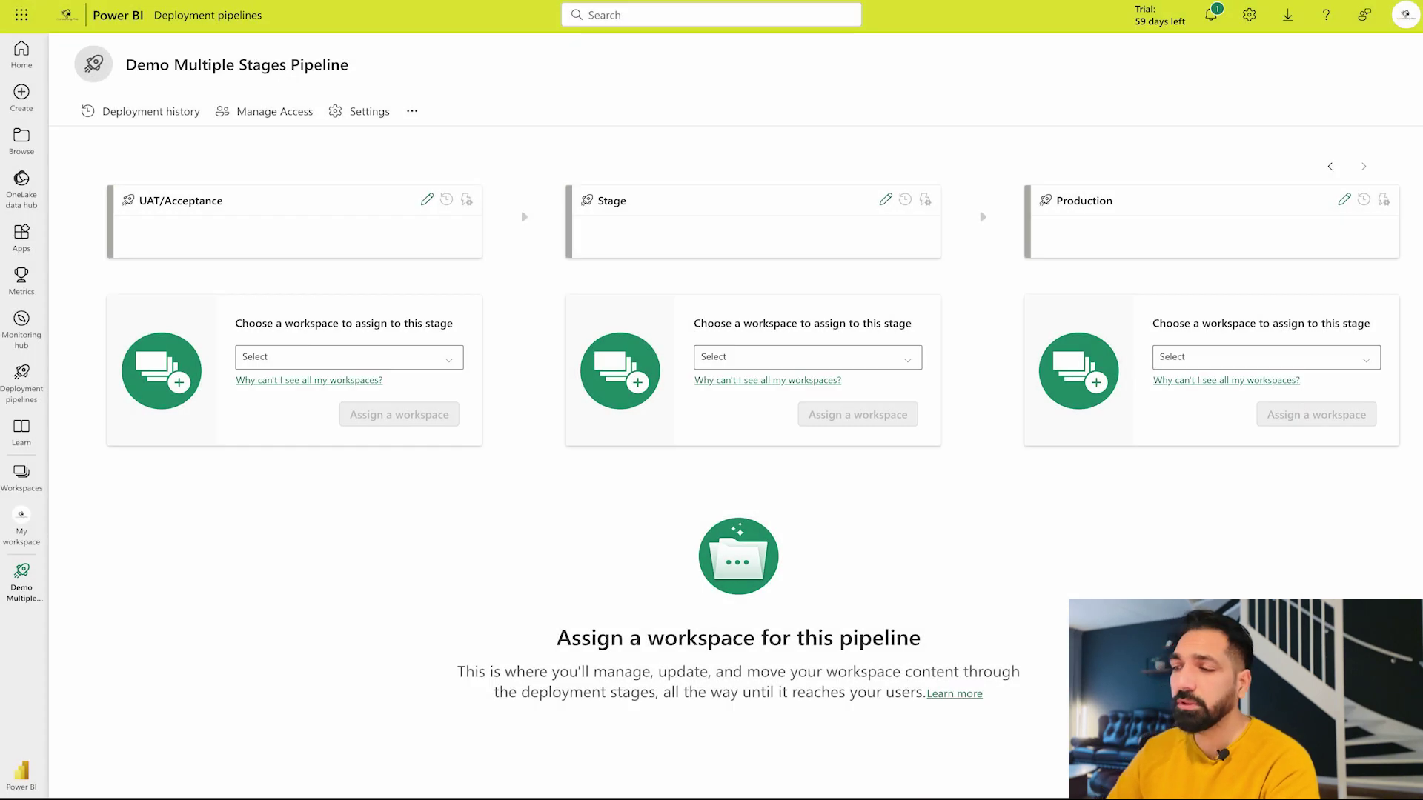
Step: Scroll the Microsoft Learn deployment pipelines article up to the pipeline naming and Customize your stages steps
{"action": "left_click", "coordinate": [1344, 200]}
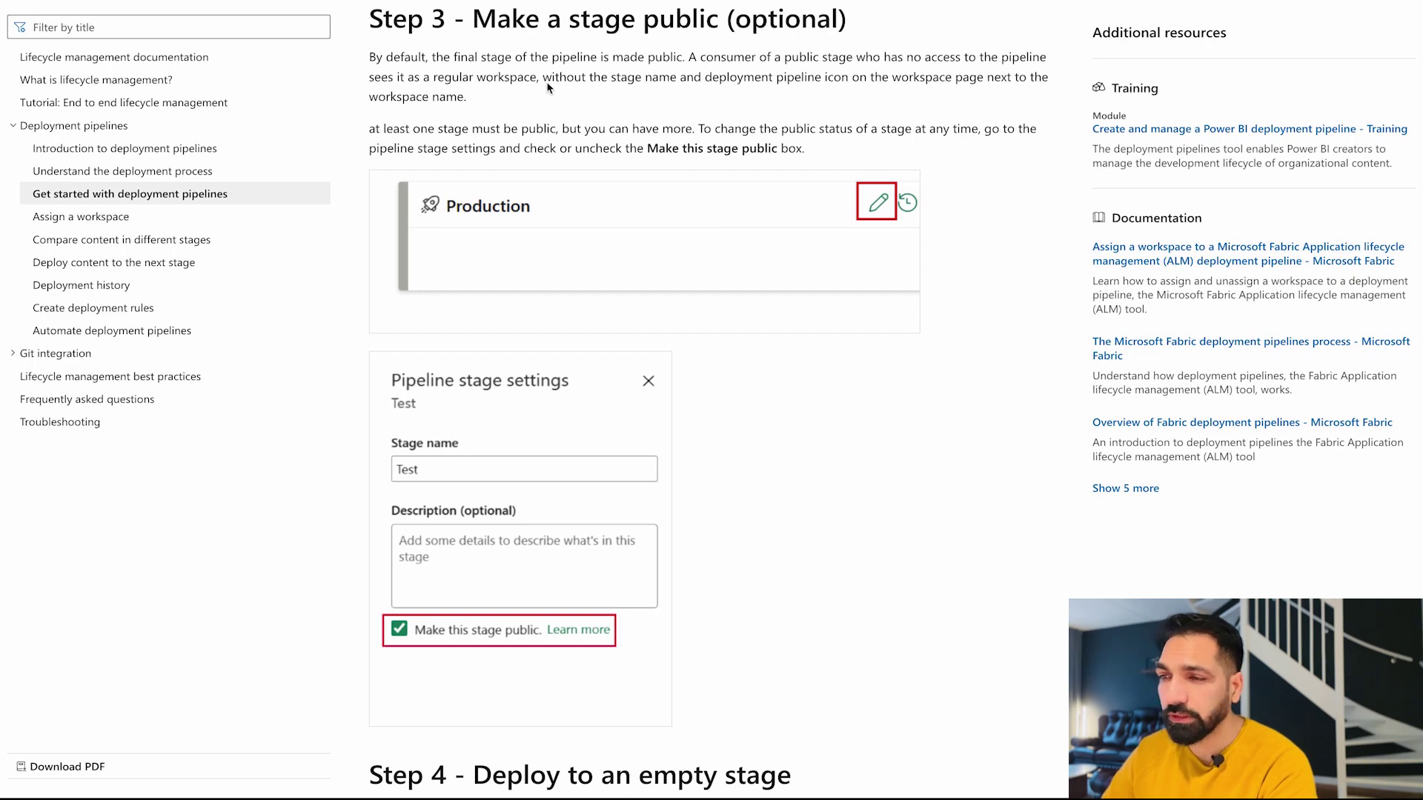
{"action": "scroll", "coordinate": [418, 122], "scroll_direction": "up", "scroll_amount": 3}
{"action": "scroll", "coordinate": [417, 123], "scroll_direction": "up", "scroll_amount": 9}
{"action": "scroll", "coordinate": [468, 166], "scroll_direction": "up", "scroll_amount": 7}
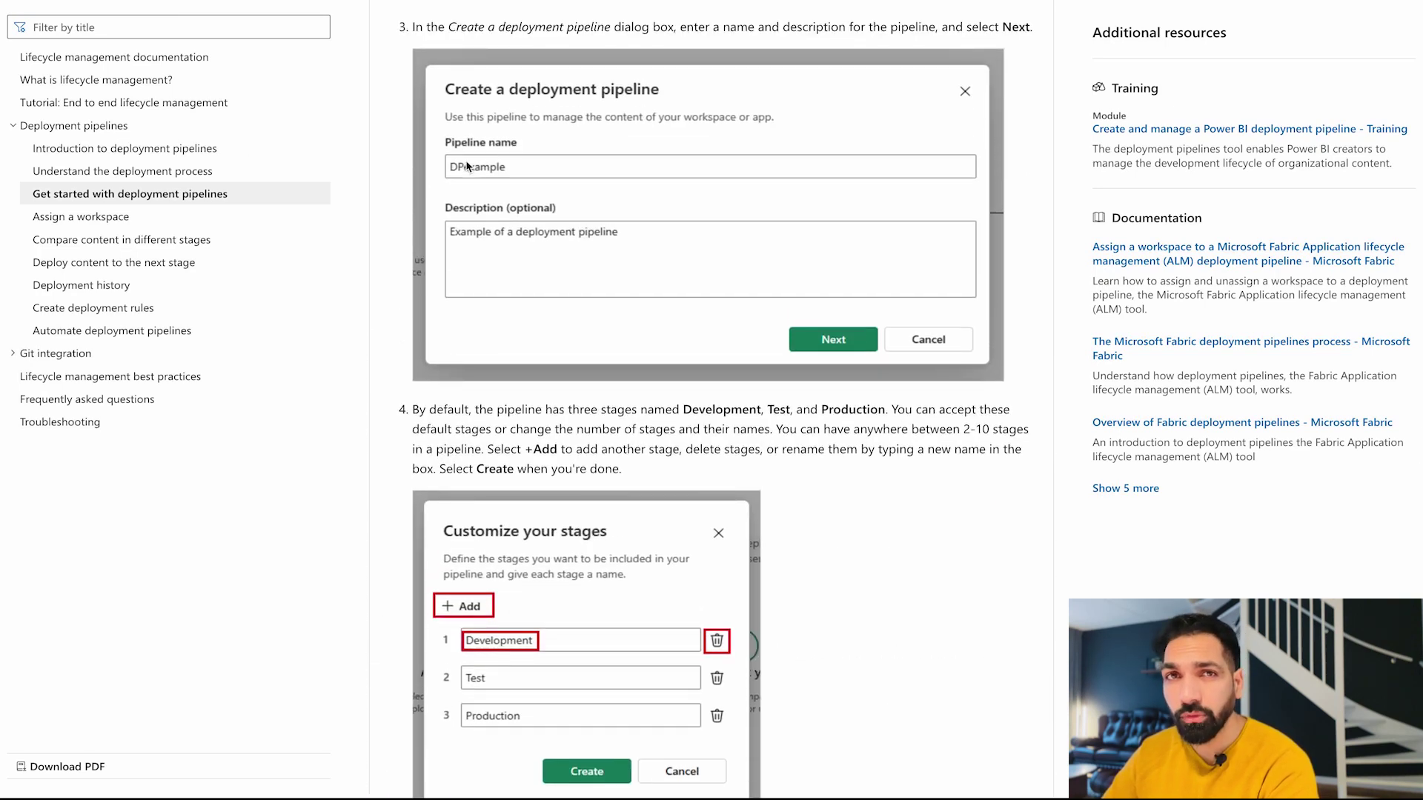